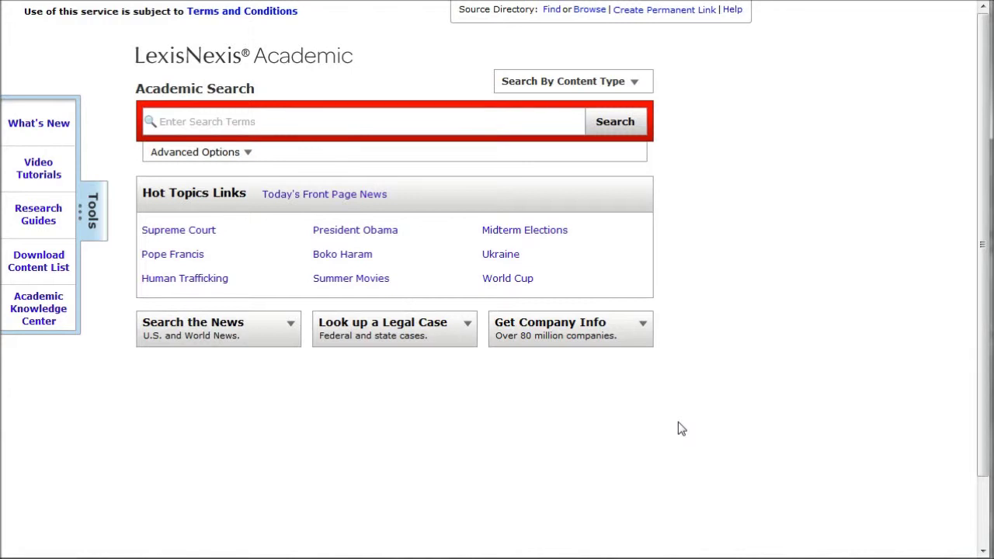
Step: Browse the source directory by industry and open the 79 Automotive sources
left_click(287, 122)
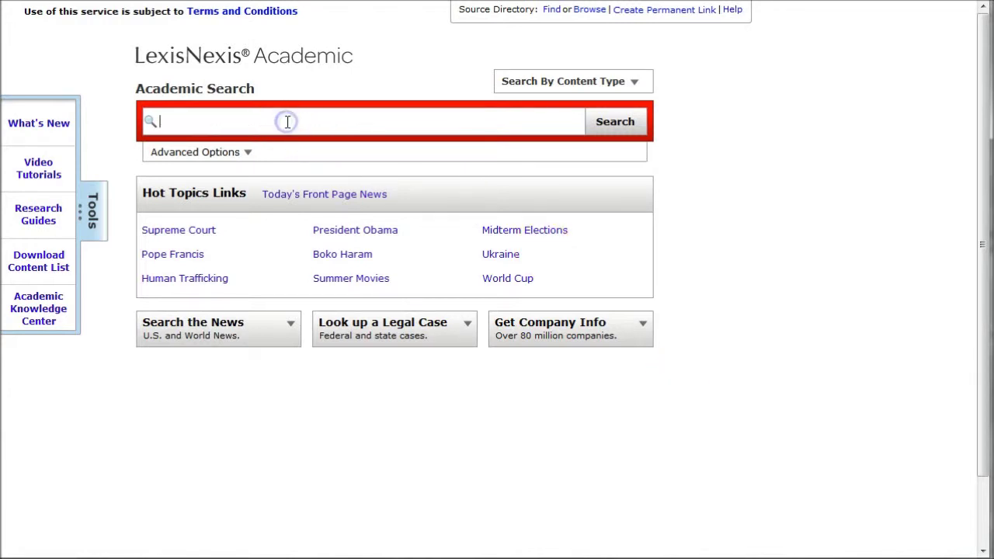
left_click(595, 11)
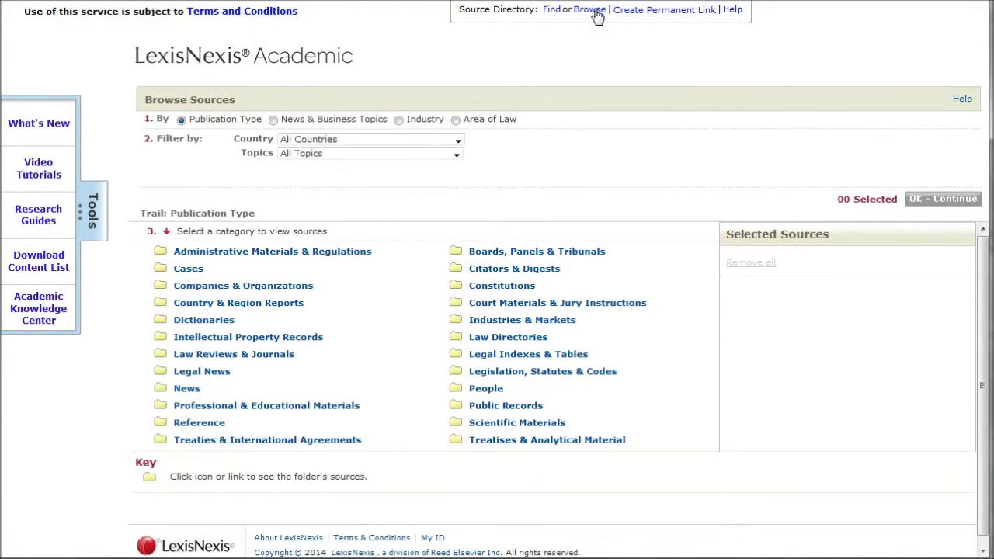
left_click(399, 121)
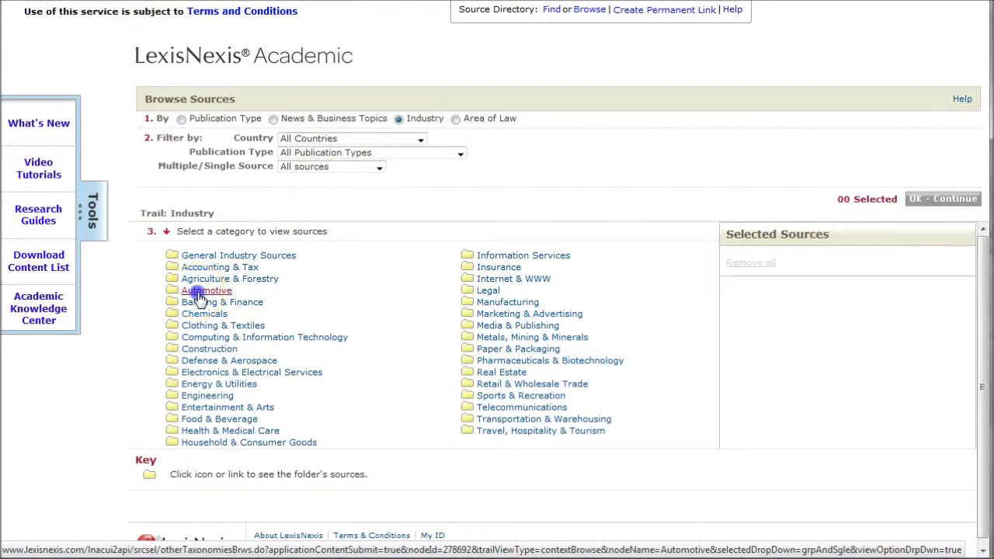
left_click(199, 294)
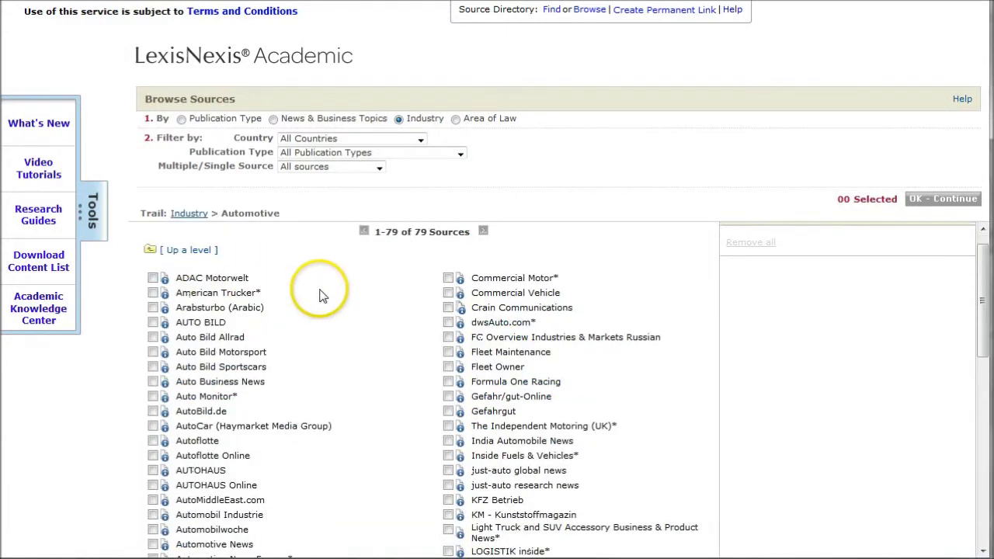
Step: View the source details for AUTOHAUS Online in the Automotive list
scroll(322, 295, "down", 1)
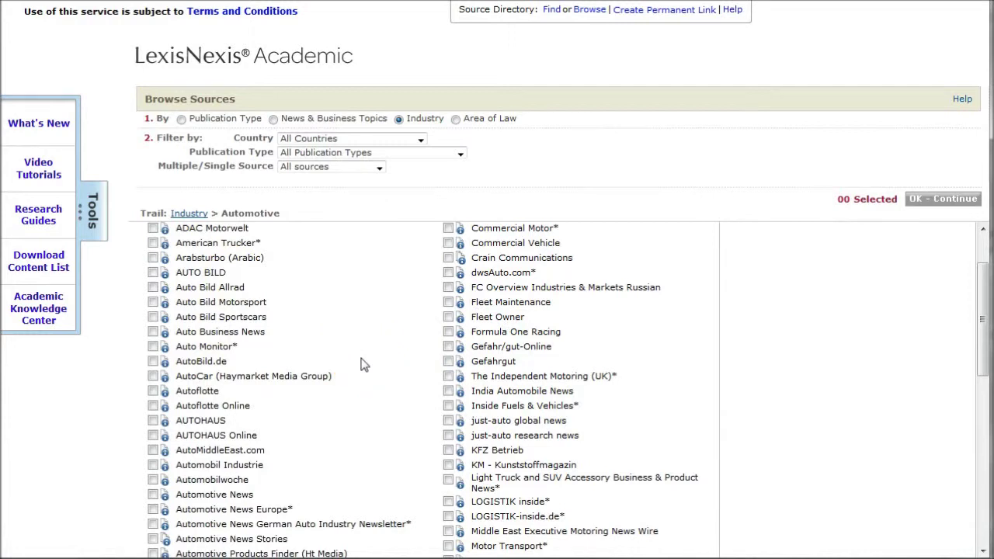
scroll(361, 365, "down", 1)
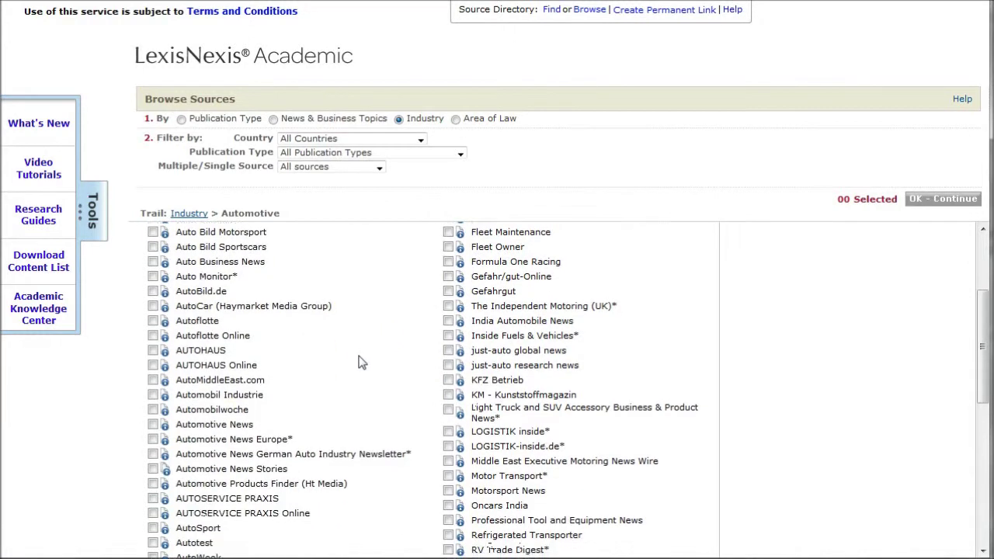
left_click(165, 373)
left_click(164, 115)
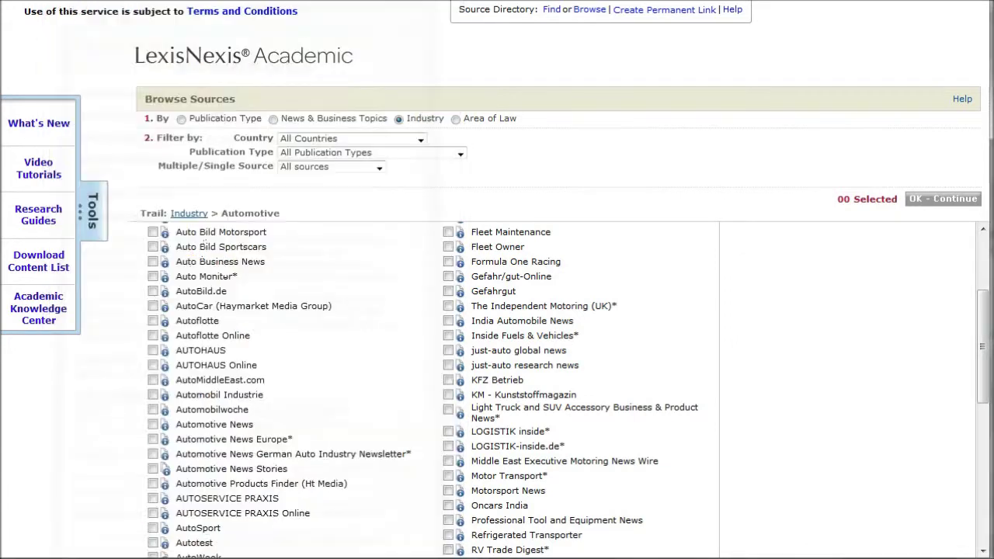
scroll(366, 288, "down", 3)
Step: Select BMI Autos Report and BMI Asia Pacific Automotive Insights as sources and confirm with OK - Continue
scroll(366, 288, "down", 3)
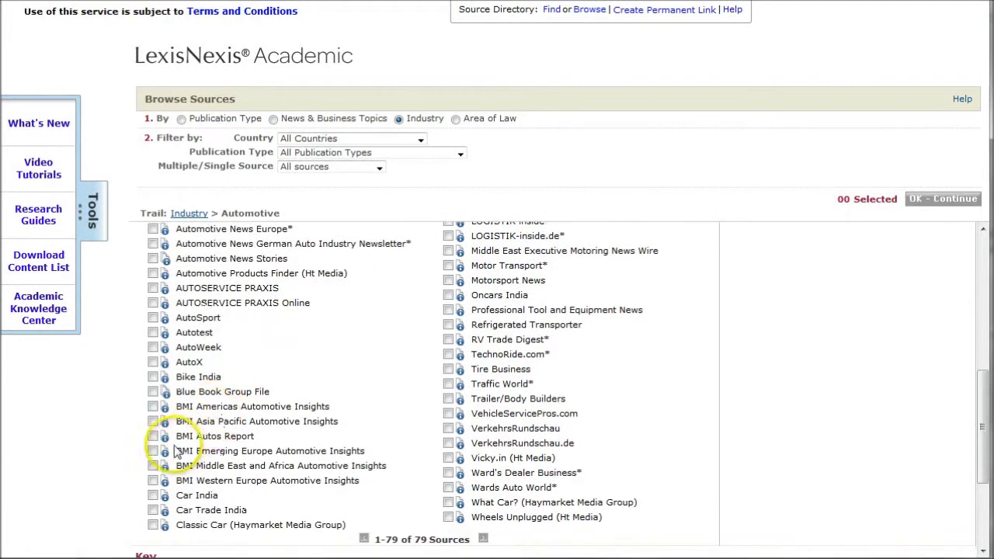
left_click(153, 437)
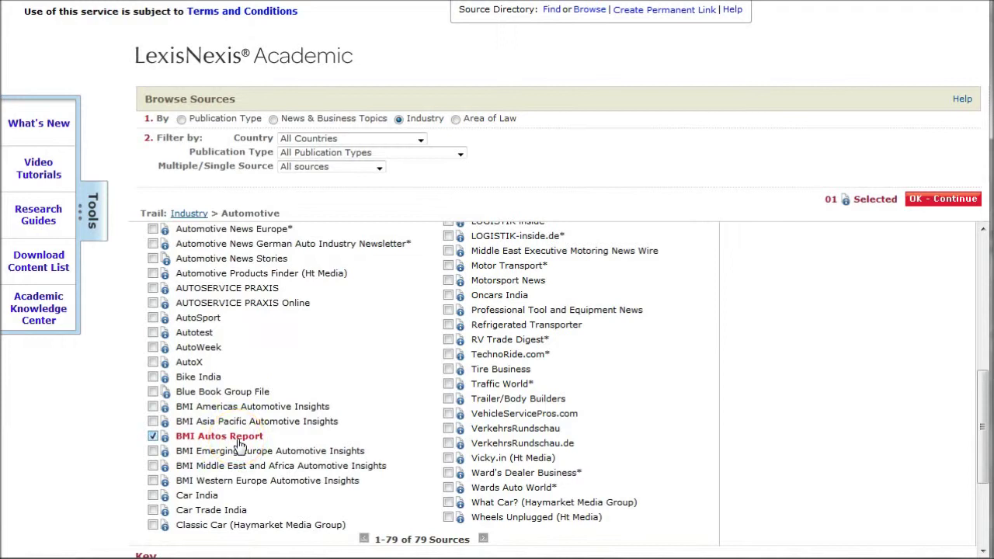
left_click(153, 421)
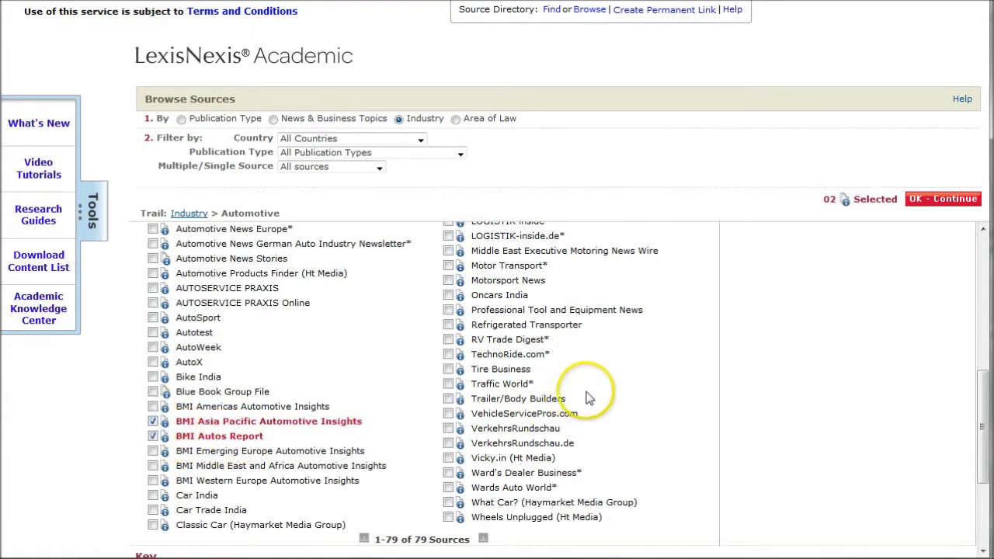
left_click(945, 201)
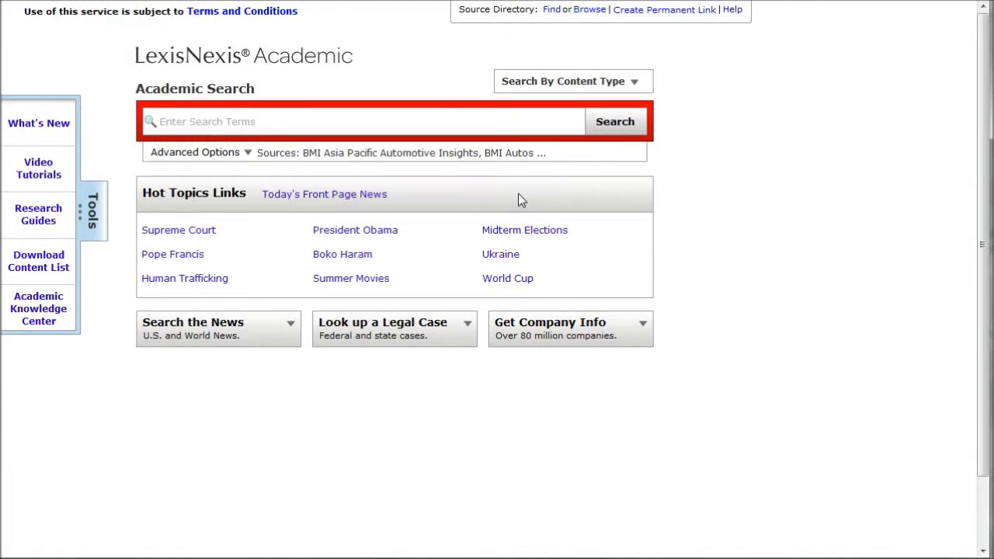
Step: Place the cursor in the empty search-terms box on the search page
left_click(246, 121)
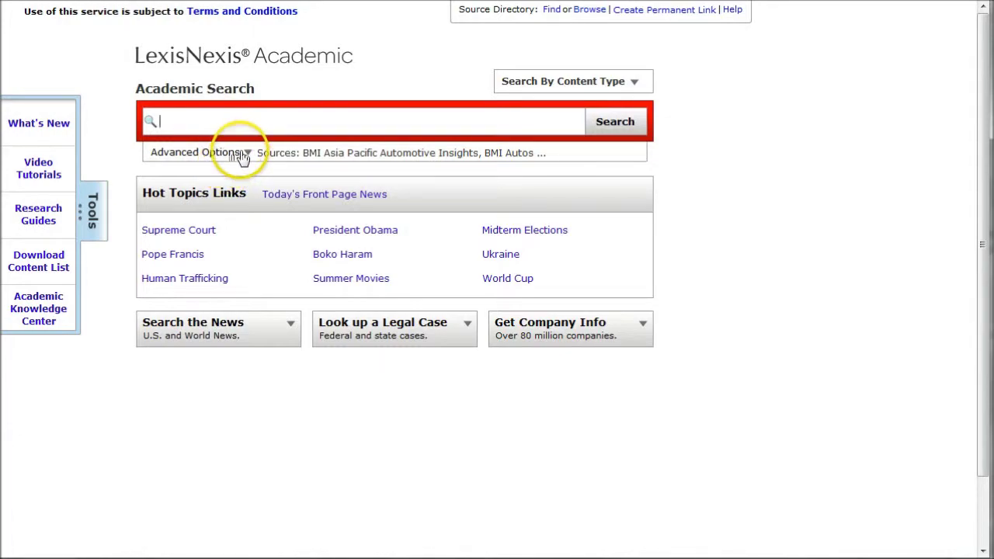
Step: Build a GEOGRAPHIC segment search with India in Advanced Options and apply it to the search box
left_click(244, 154)
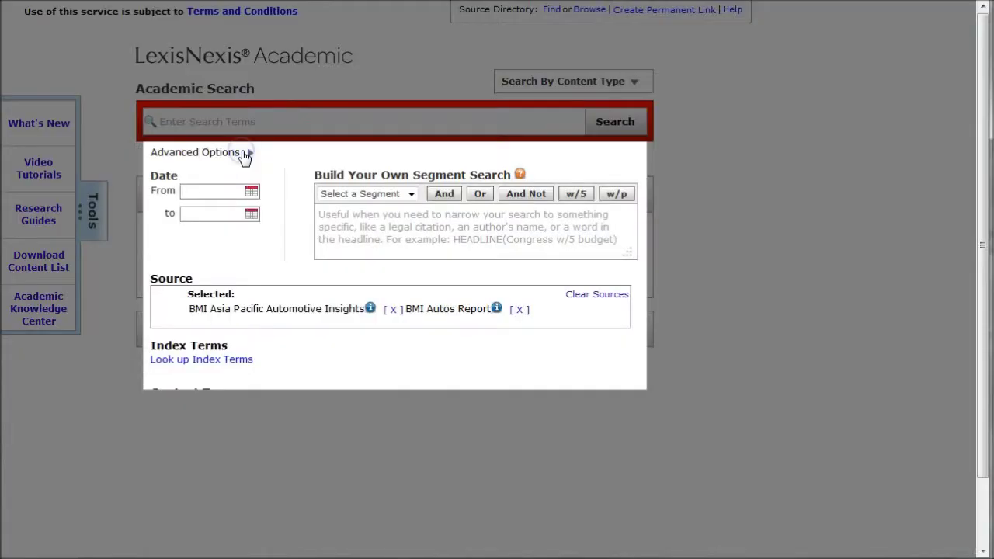
left_click(412, 195)
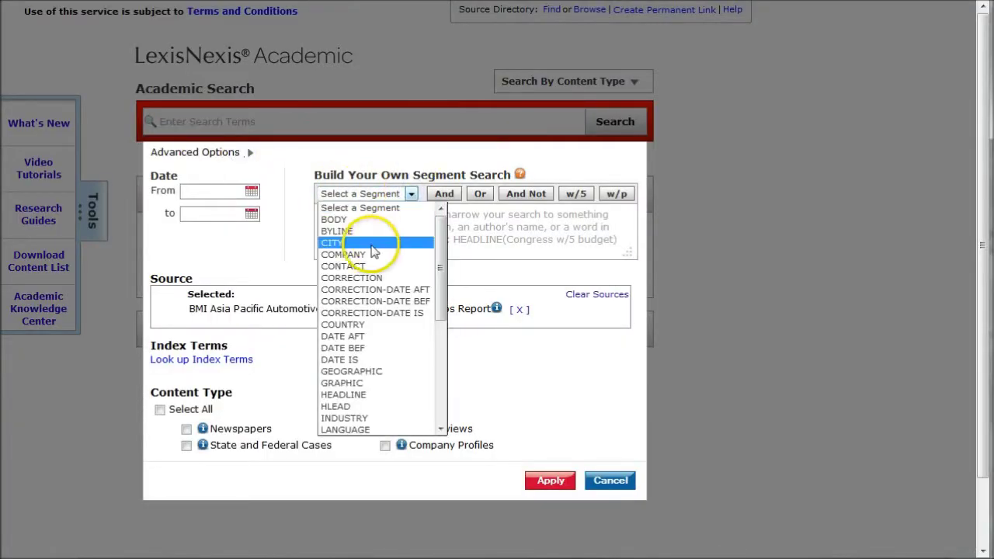
left_click(363, 372)
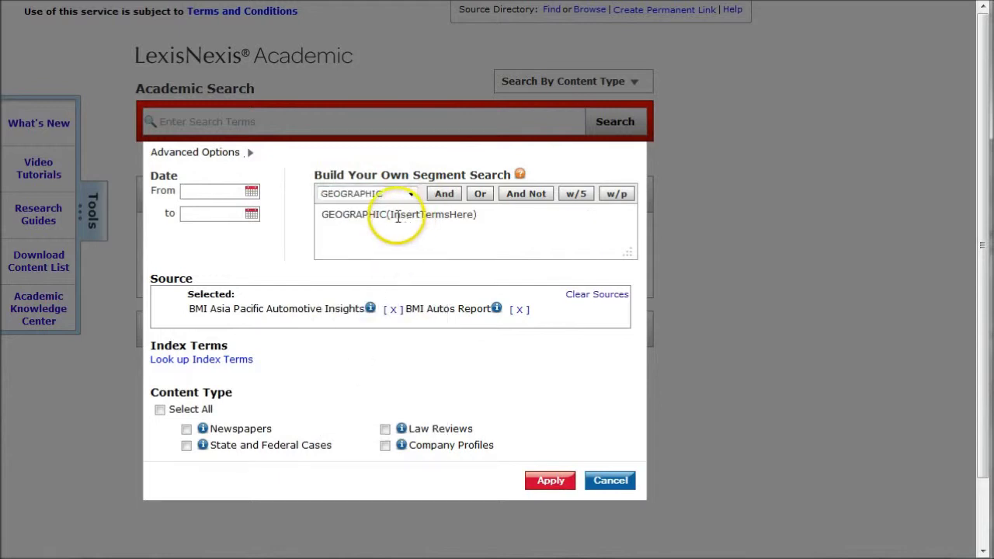
left_click_drag(390, 216, 399, 216)
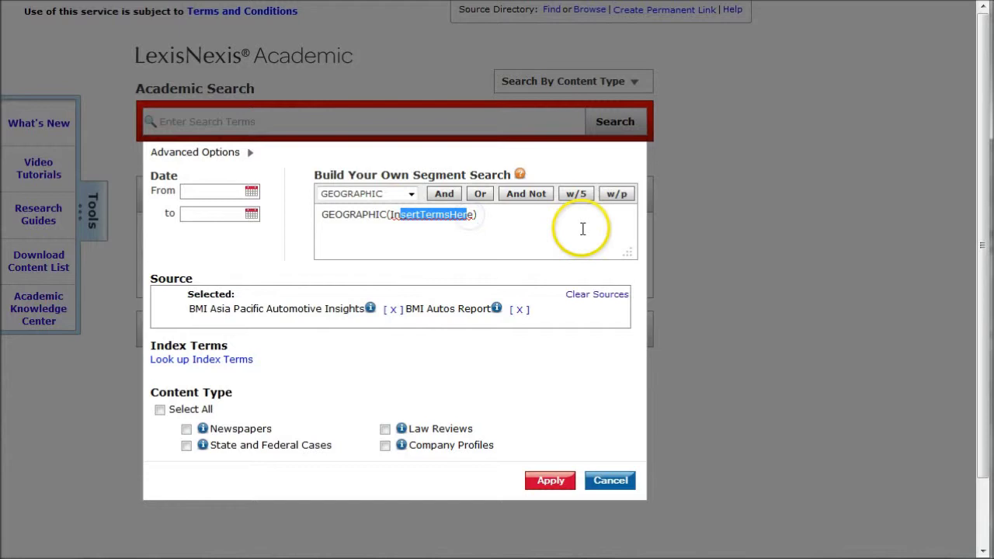
key("BackSpace")
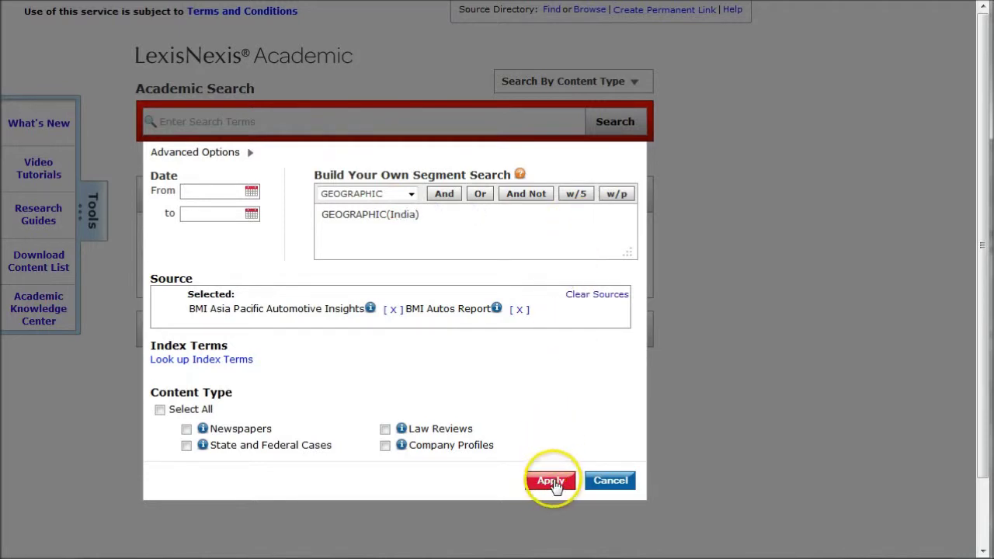
left_click(551, 481)
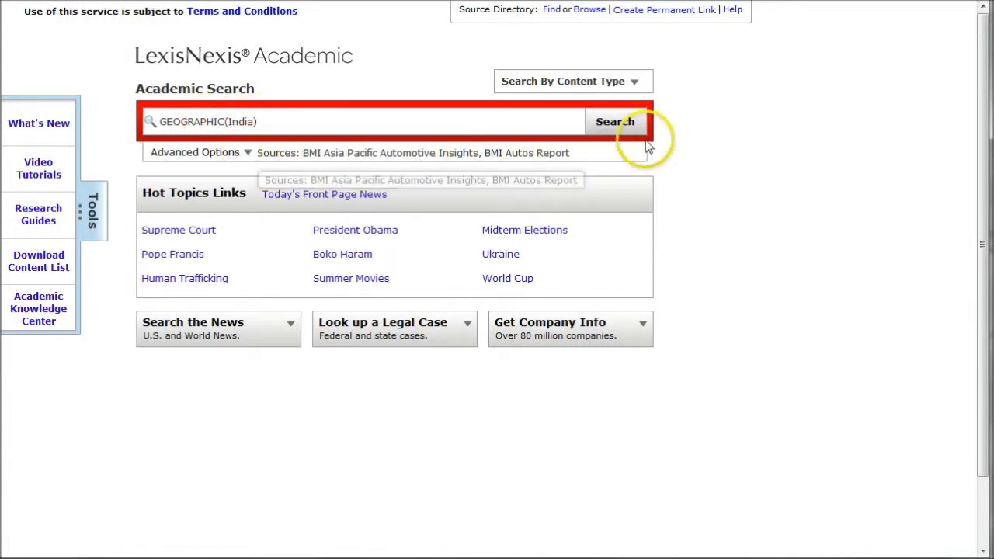
Step: Run the GEOGRAPHIC(India) search and open result 4, 'India - Q3 2014'
left_click(613, 122)
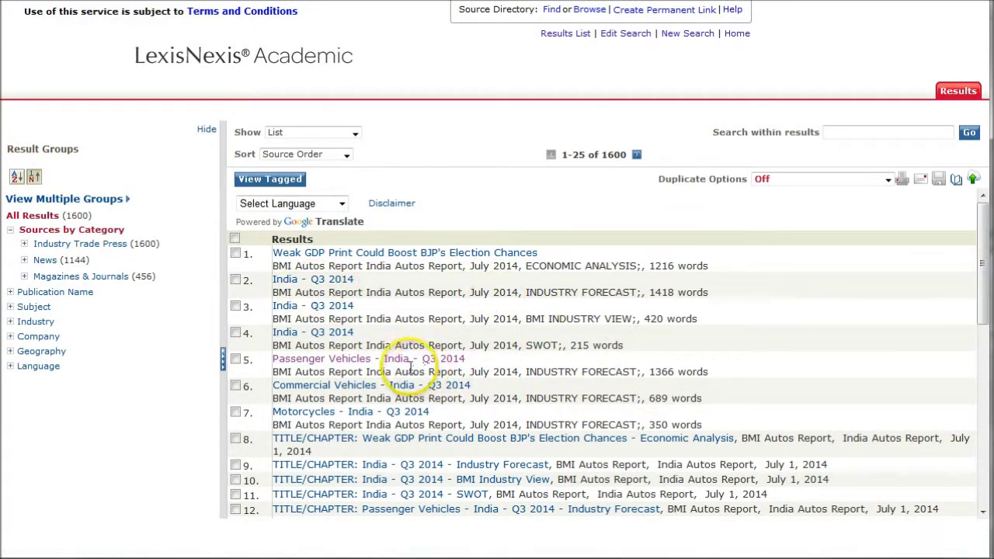
left_click(303, 334)
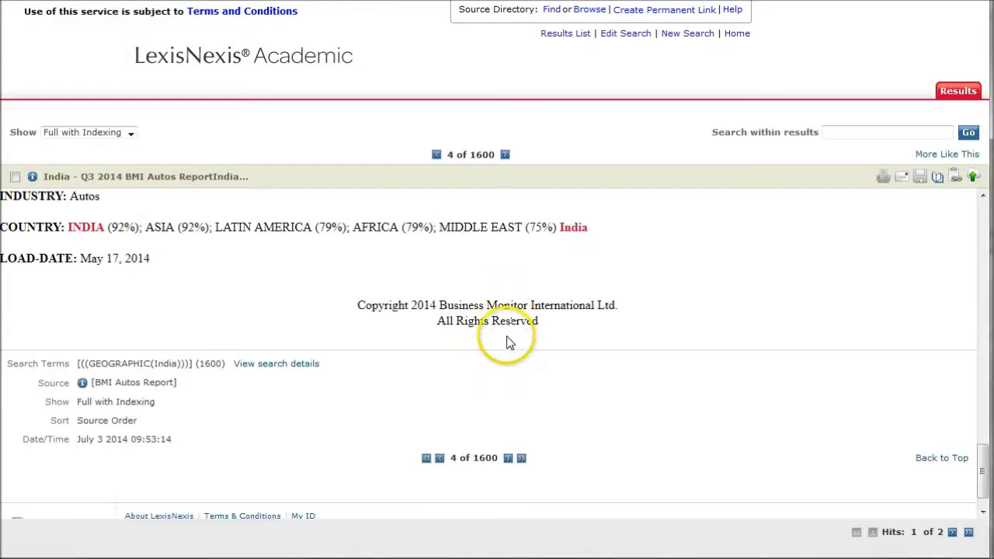
Step: Read through the India - Q3 2014 SWOT article, then go back to the 1600-result list
scroll(575, 364, "up", 20)
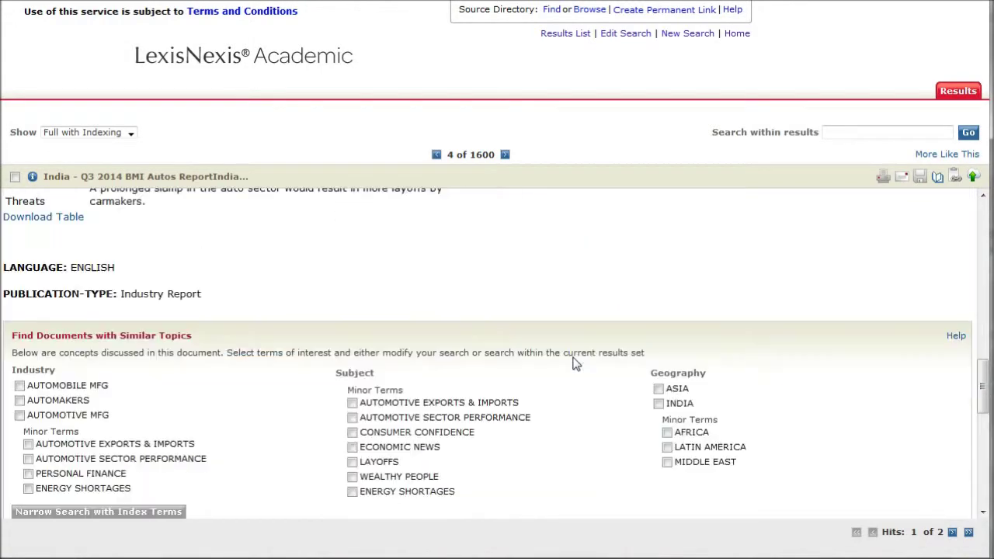
scroll(573, 350, "down", 10)
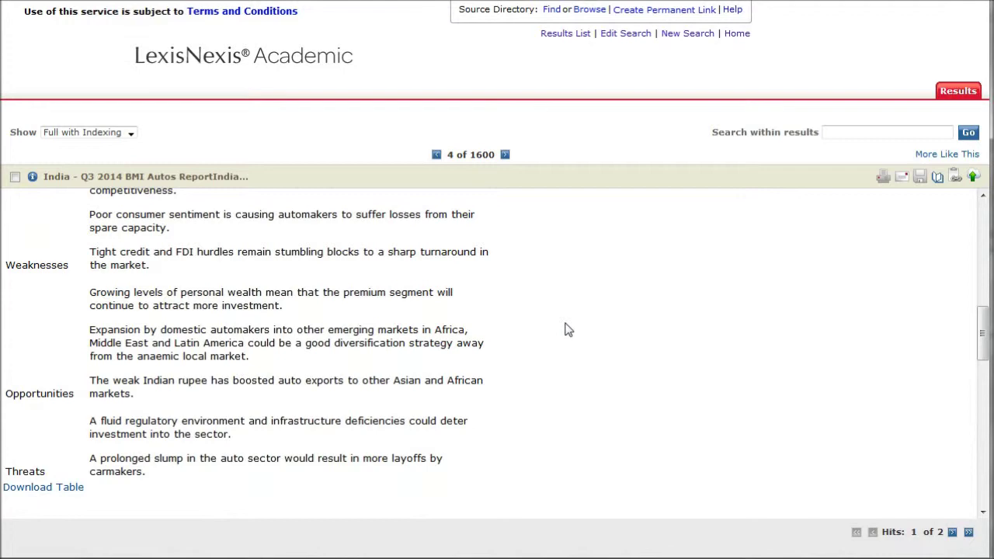
scroll(568, 329, "down", 3)
scroll(568, 329, "up", 3)
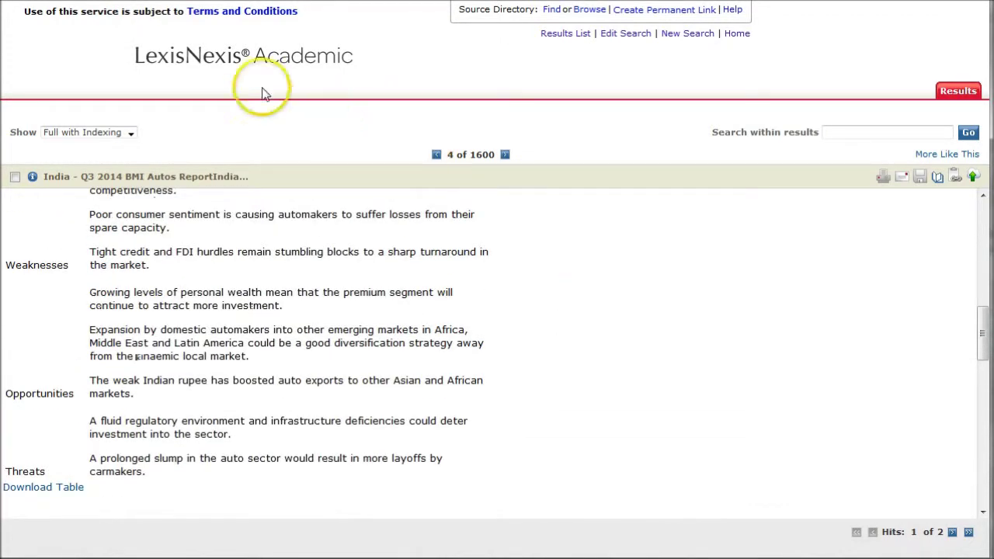
key("alt+Left")
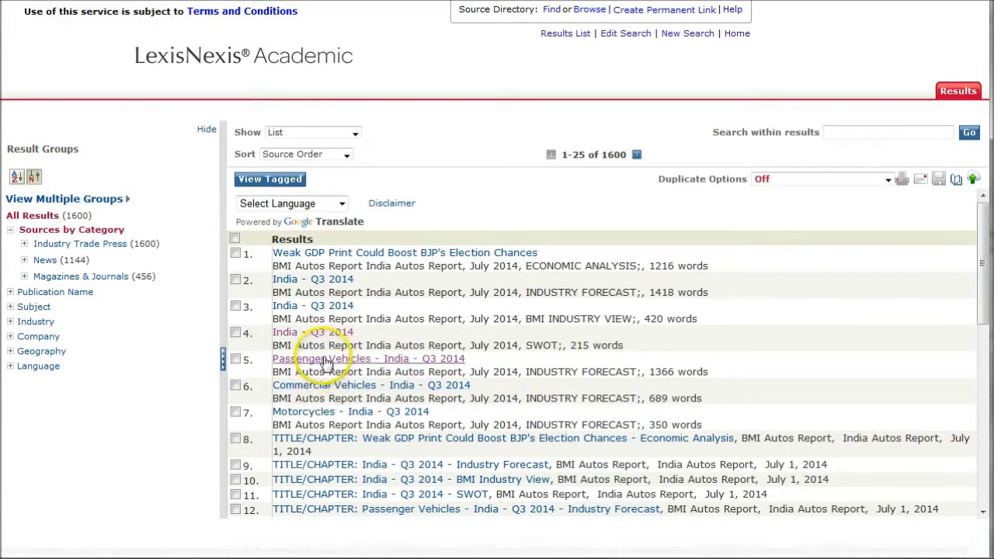
left_click(352, 361)
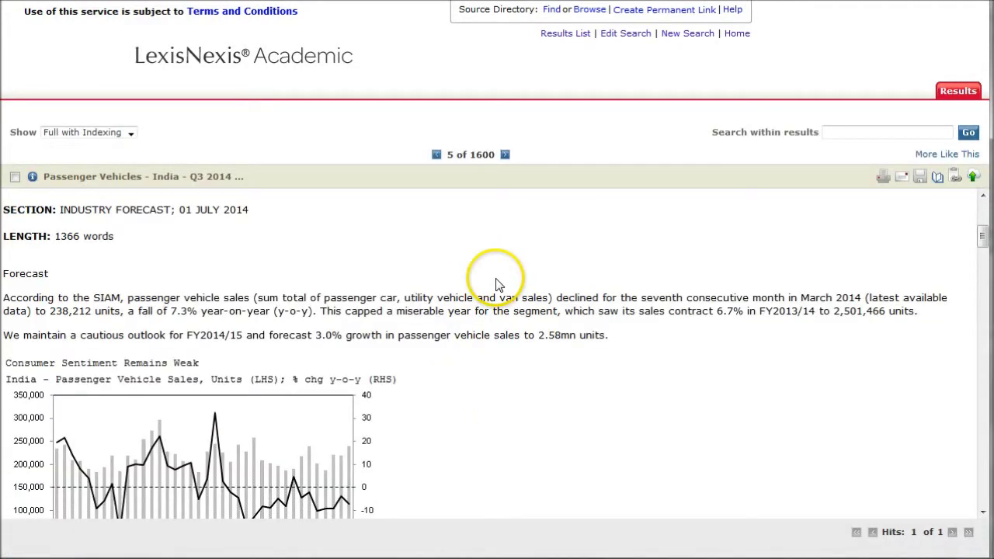
scroll(499, 289, "down", 5)
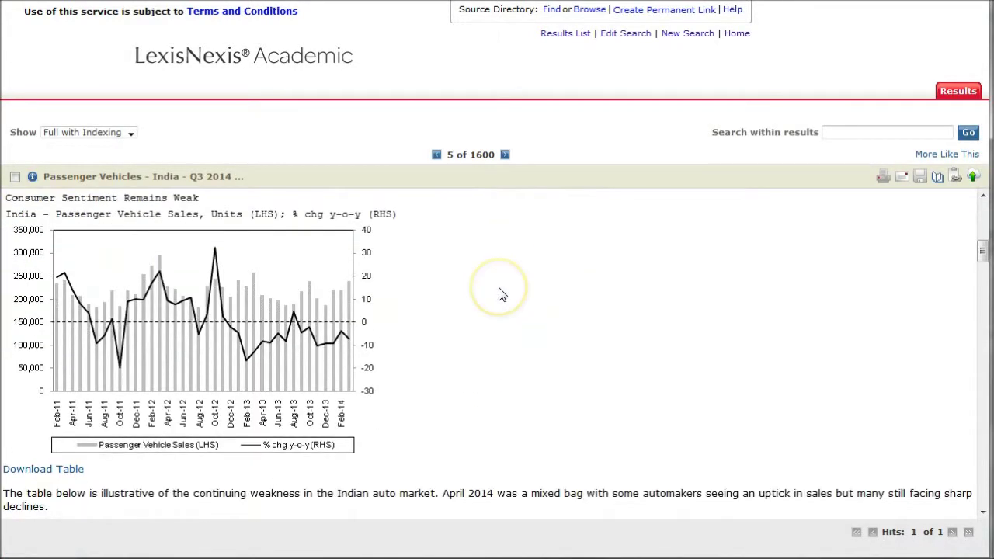
scroll(499, 293, "down", 8)
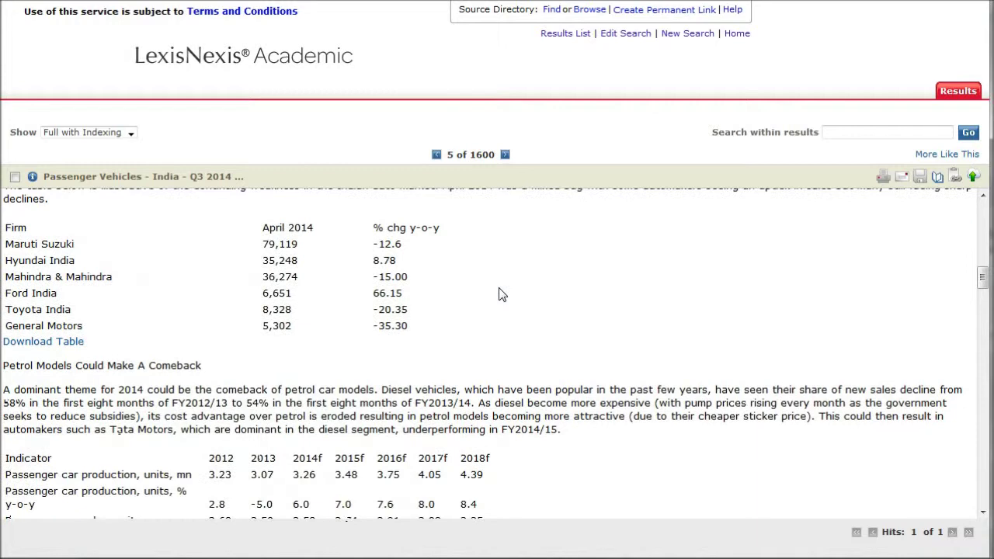
scroll(499, 294, "down", 6)
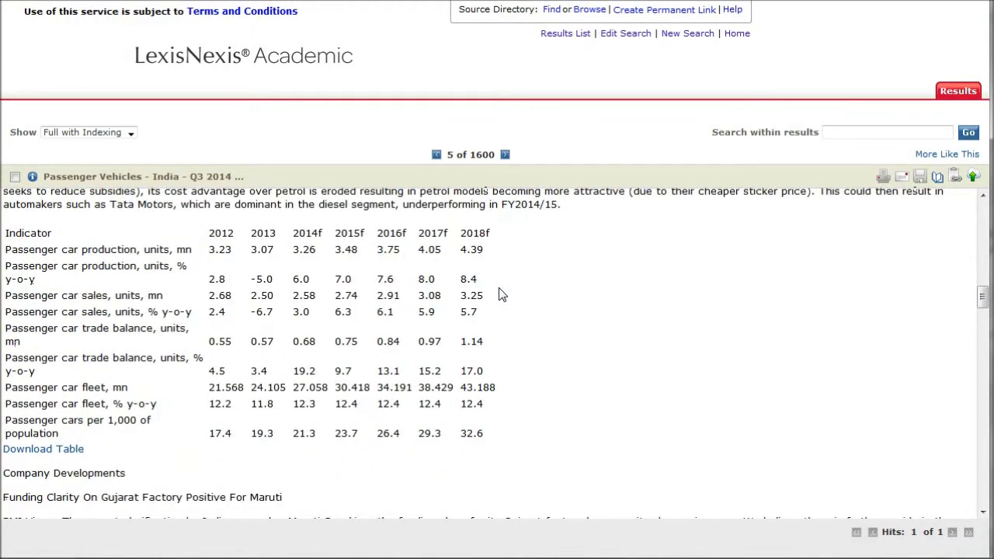
scroll(501, 295, "down", 2)
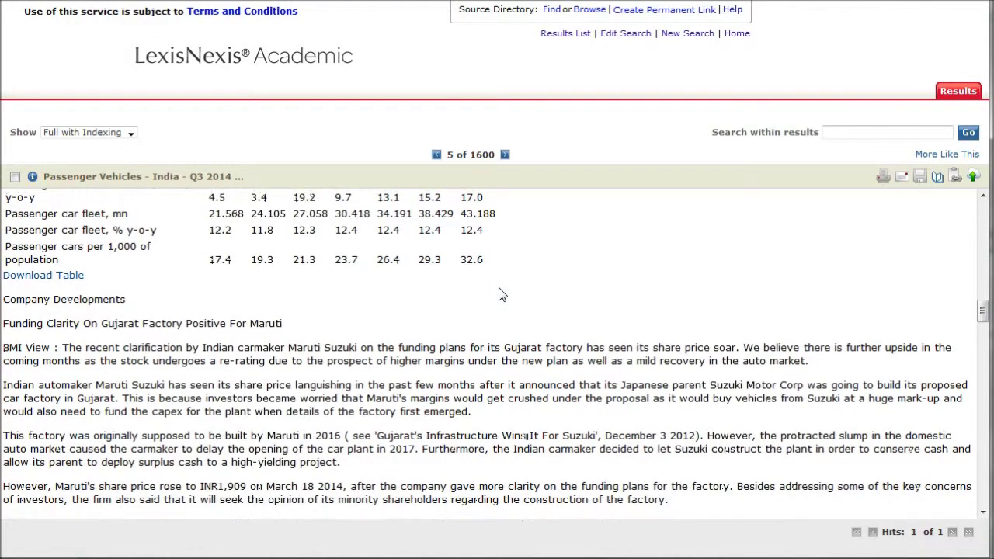
scroll(501, 294, "up", 5)
key("alt+Left")
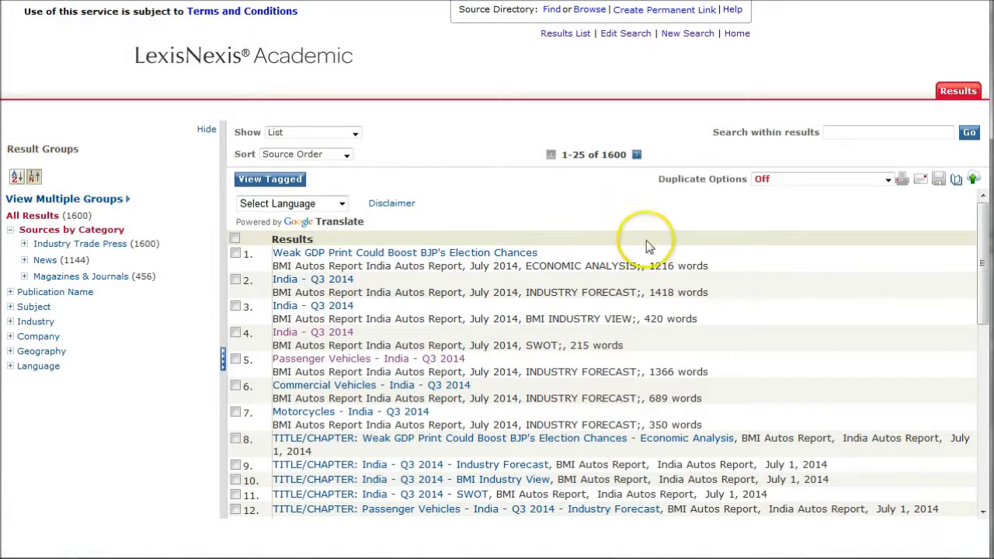
left_click(859, 132)
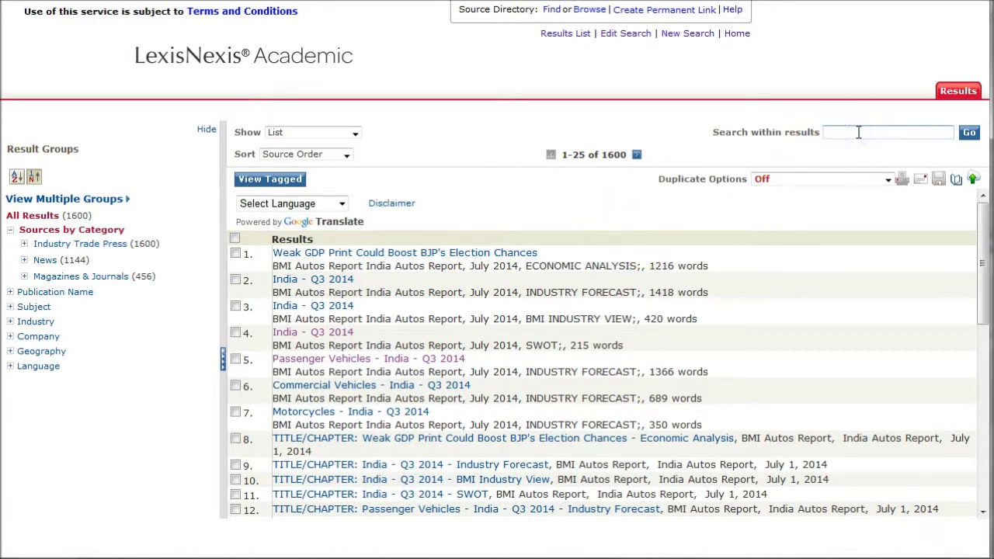